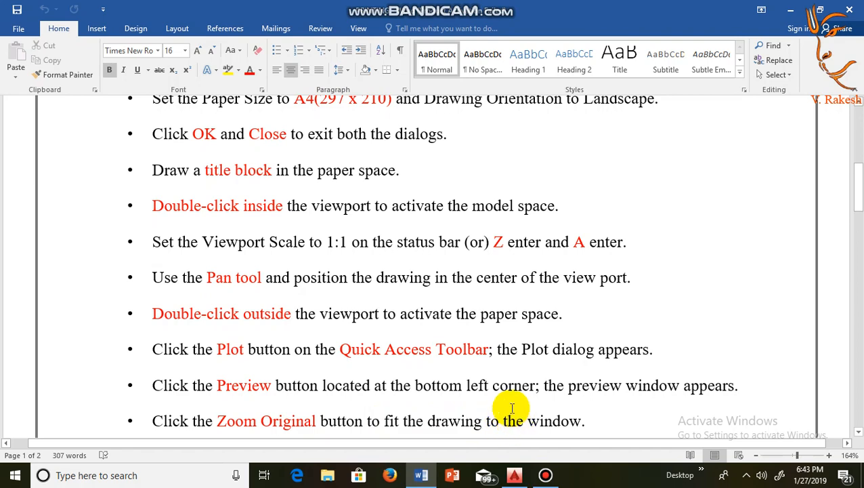
- Read the manual's remaining plotting instructions and the section on exporting to PDF
scroll(512, 408, "down", 4)
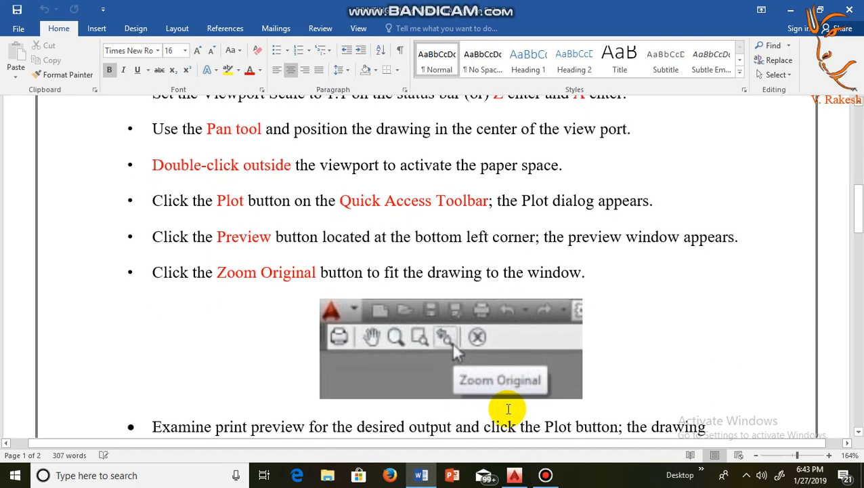
scroll(508, 408, "down", 1)
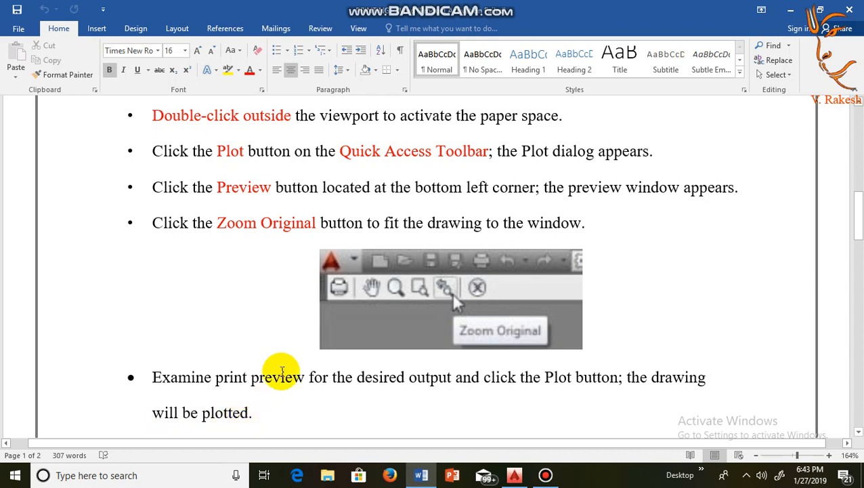
scroll(279, 369, "down", 3)
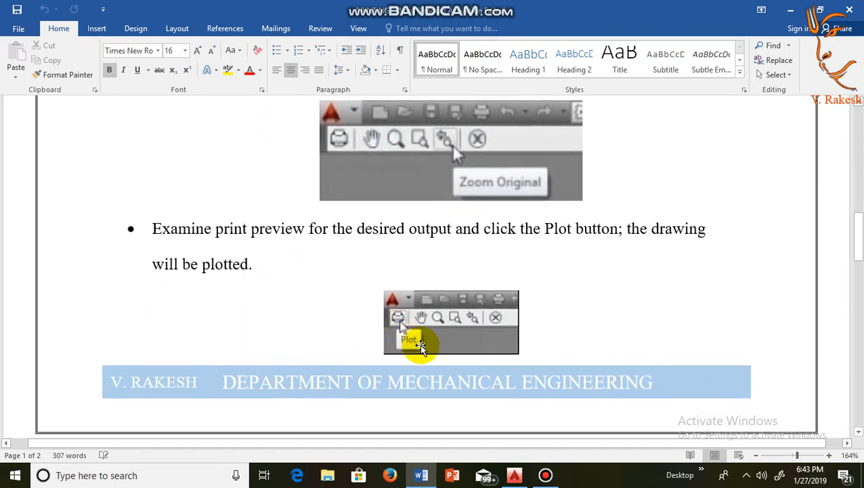
scroll(413, 355, "down", 3)
scroll(414, 356, "down", 6)
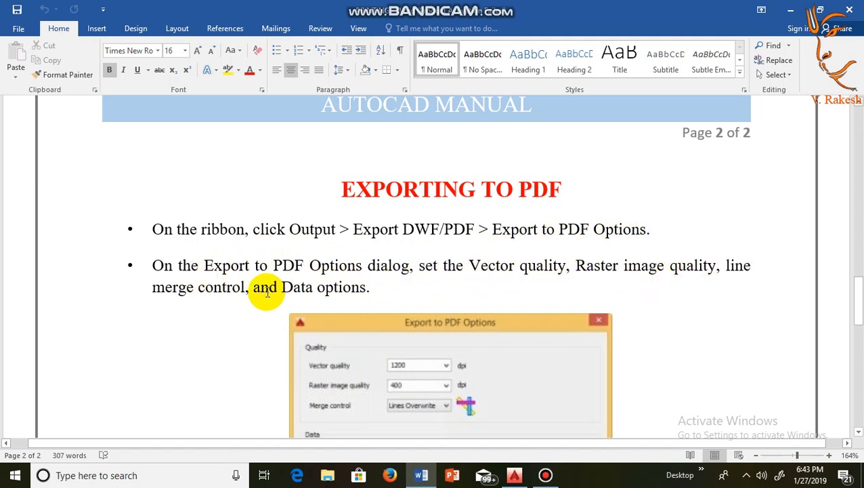
scroll(335, 294, "down", 5)
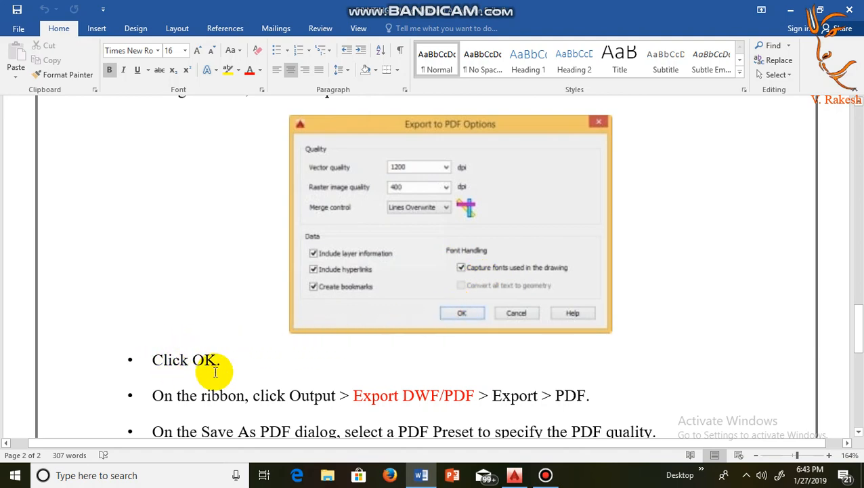
scroll(292, 340, "down", 3)
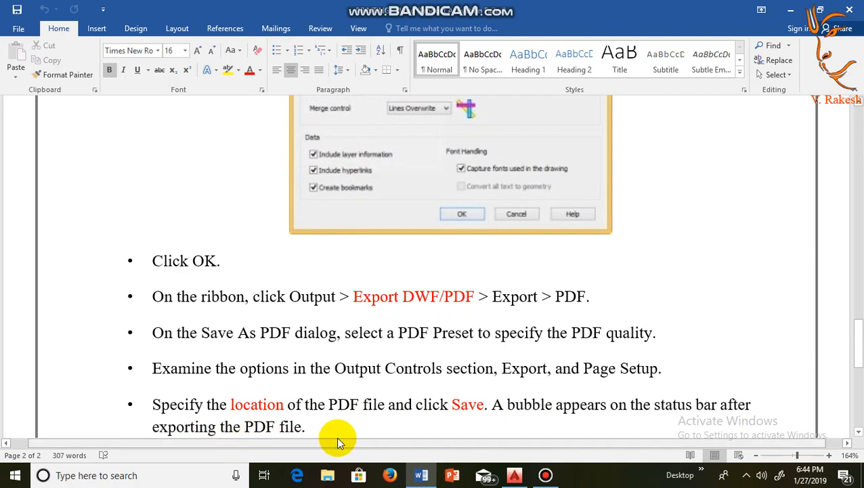
- Switch to AutoCAD and open Layout1 of the foot step bearing drawing
left_click(514, 476)
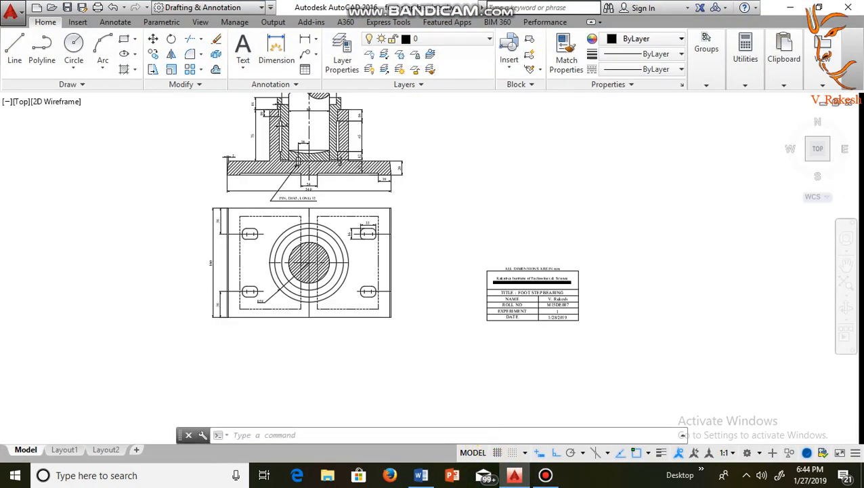
scroll(398, 256, "down", 2)
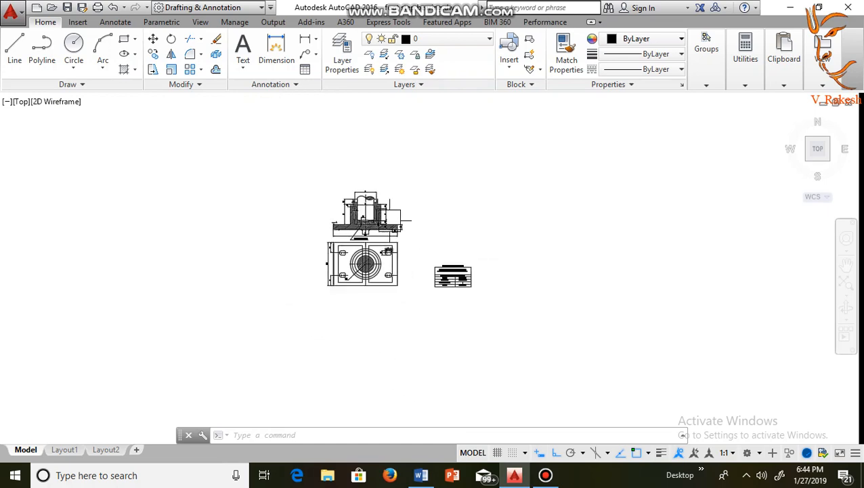
scroll(474, 277, "up", 5)
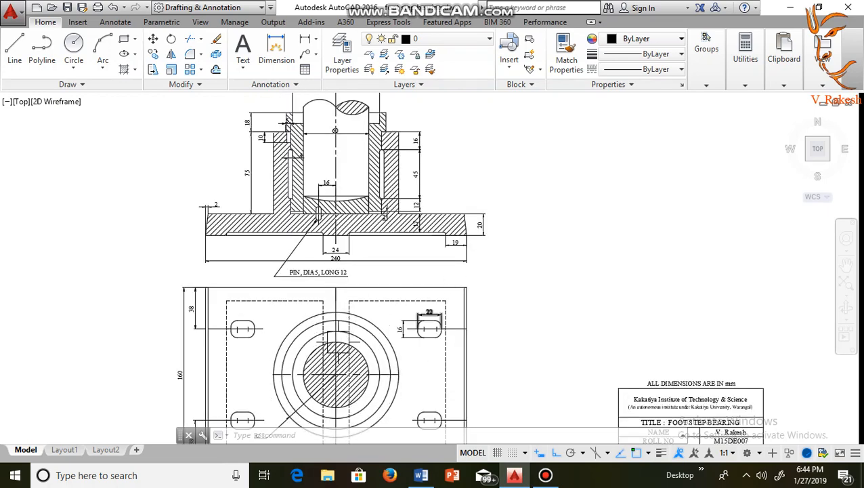
left_click(65, 449)
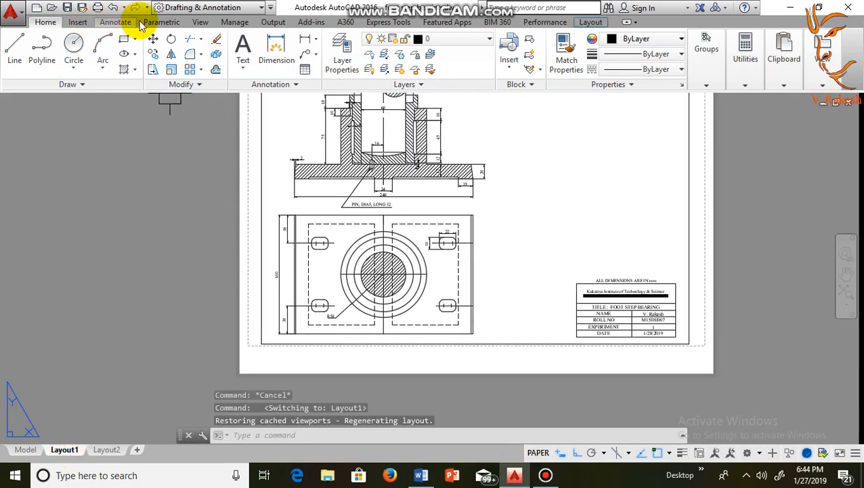
- Open the page setup "foot" for modification and set its plotter to DWG To PDF.pc3
left_click(274, 23)
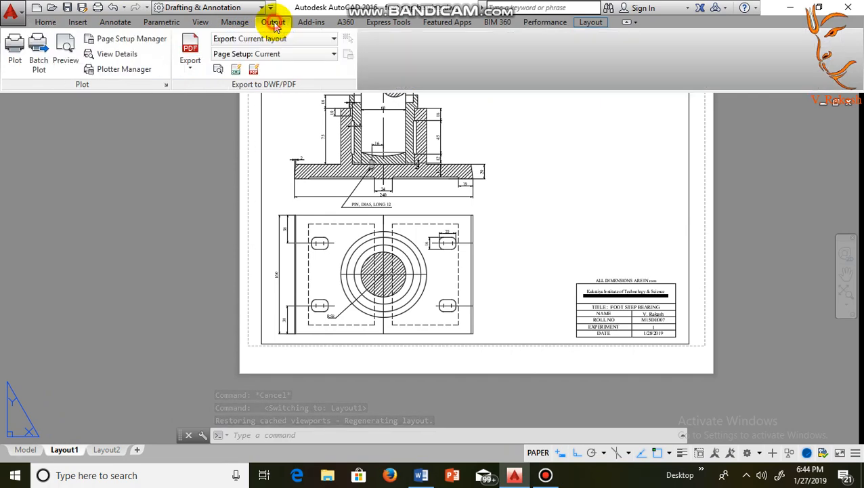
left_click(147, 41)
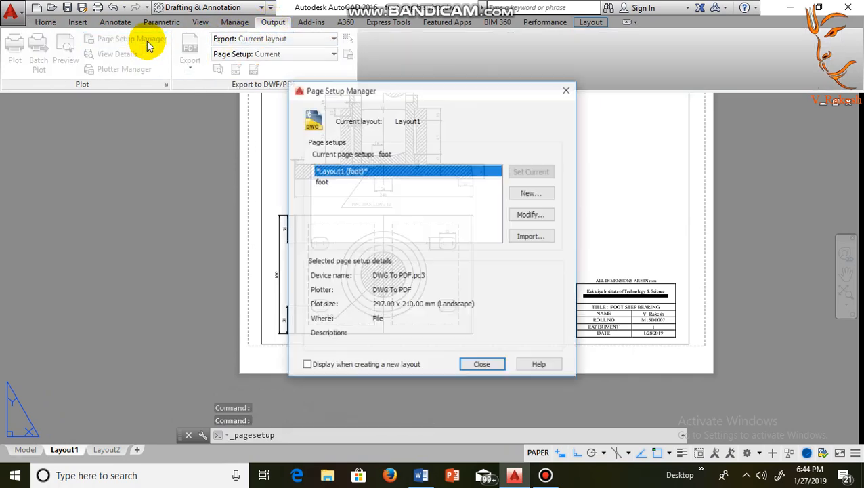
left_click(322, 182)
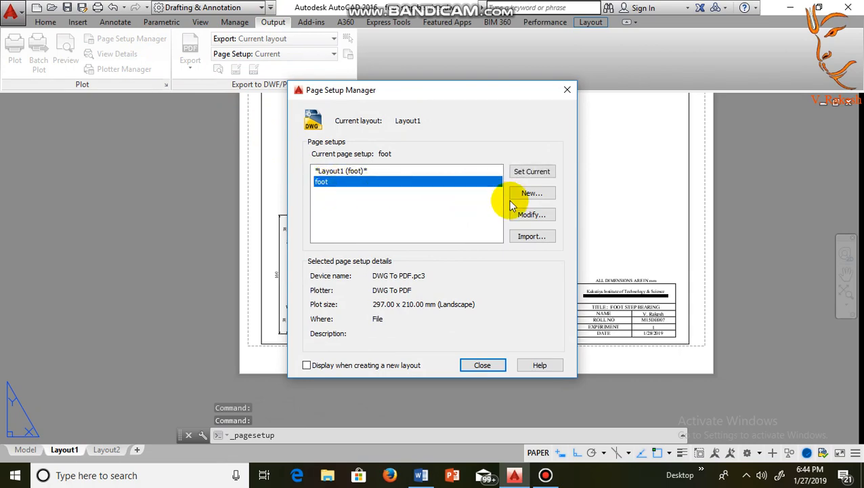
left_click(530, 220)
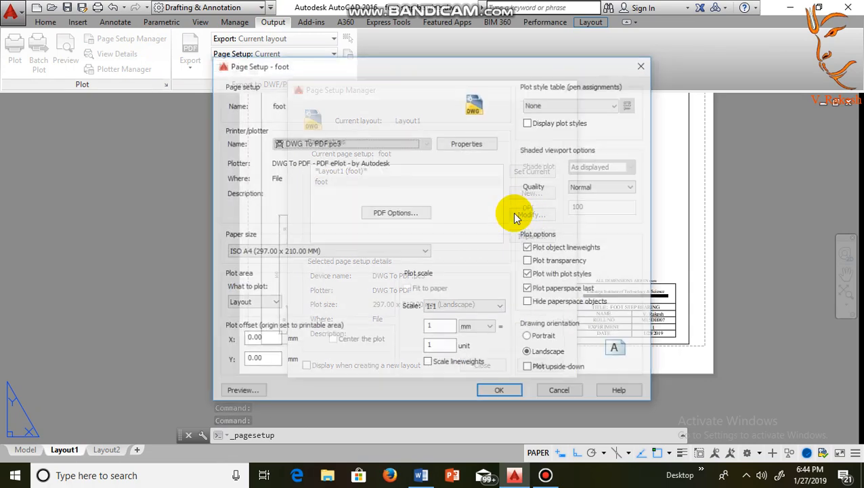
left_click(426, 145)
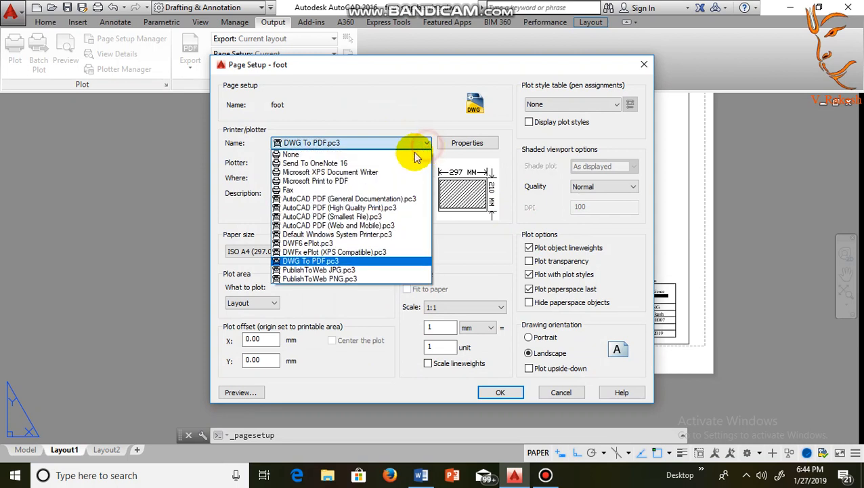
left_click(354, 262)
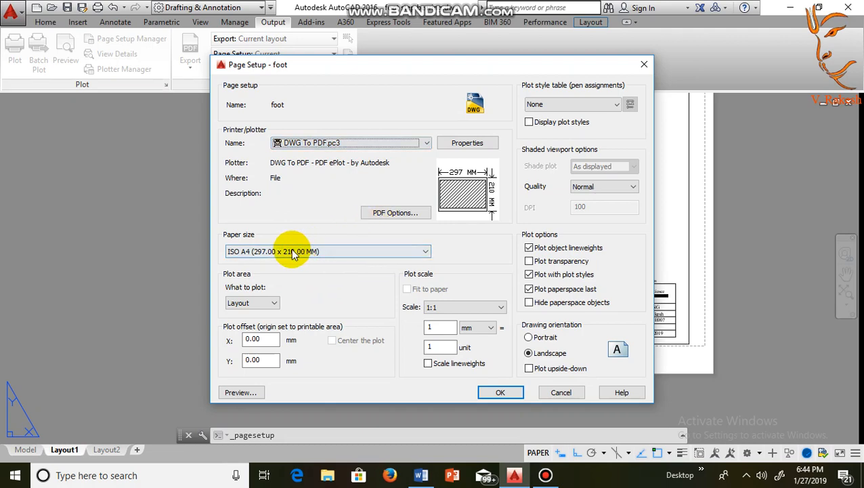
- Set the paper size to ISO A4 (297.00 x 210.00 MM) and the plot scale to 1:1
left_click(423, 252)
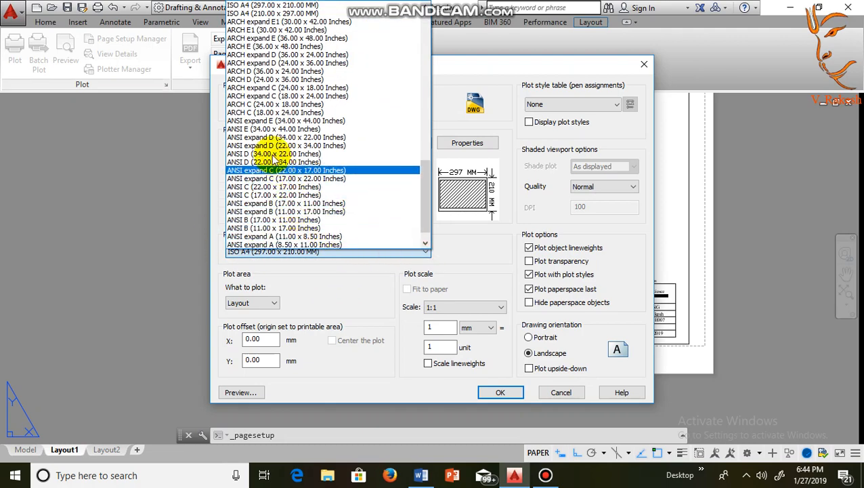
scroll(264, 133, "up", 1)
scroll(261, 101, "up", 2)
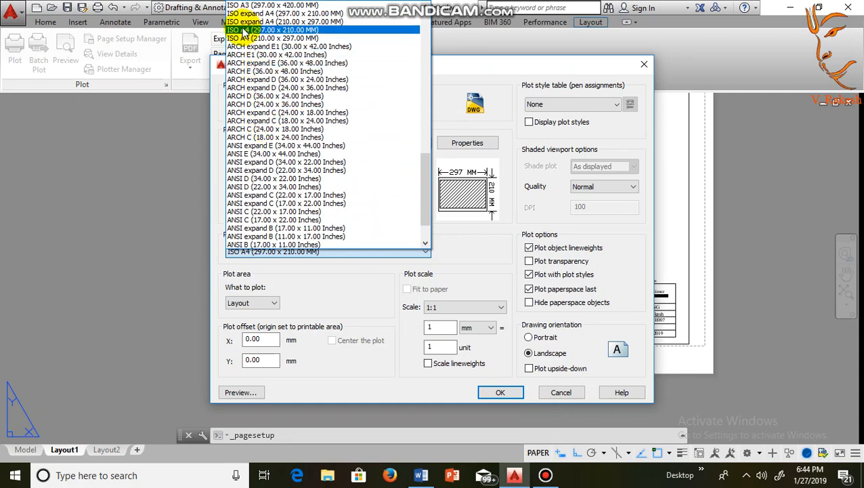
left_click(241, 30)
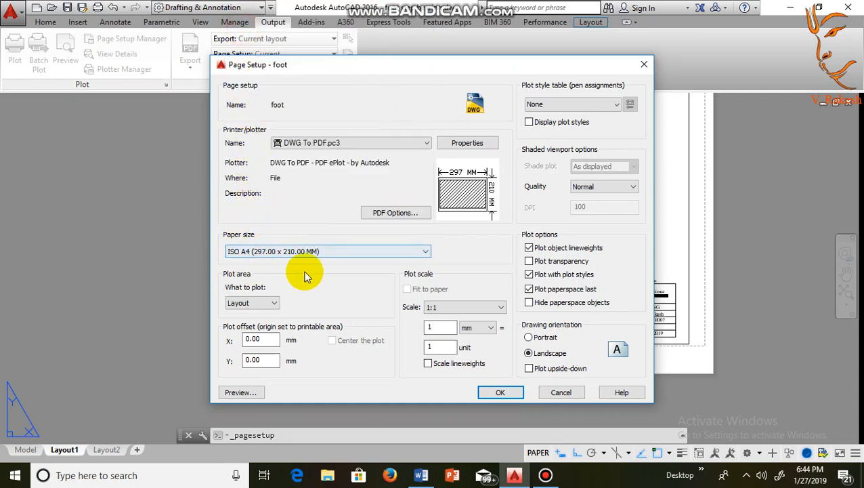
left_click(501, 308)
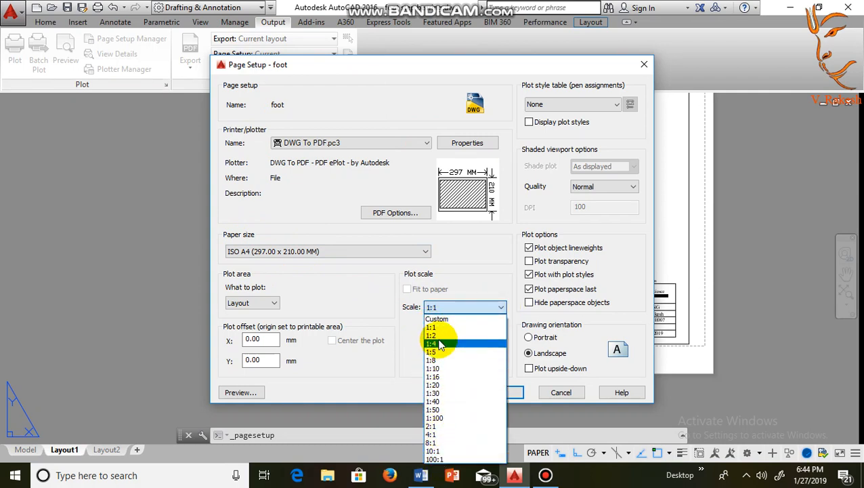
left_click(433, 328)
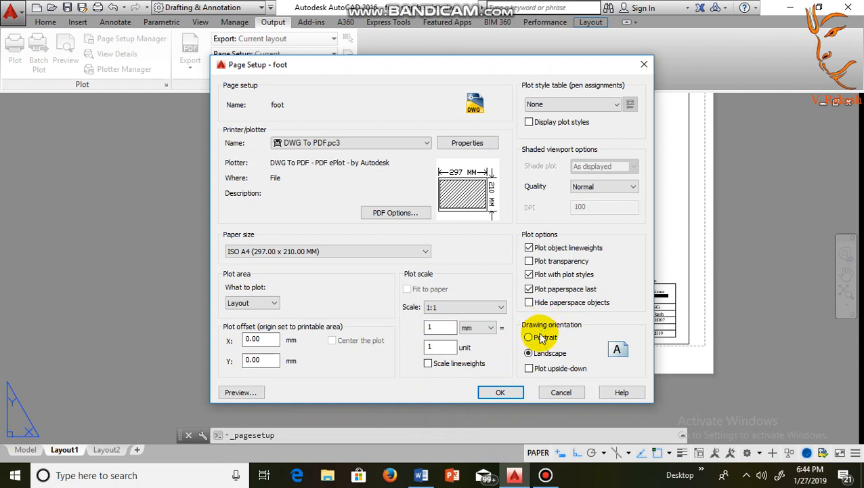
- Use Normal shaded viewport quality and set the drawing orientation to Landscape with Plot upside-down enabled
left_click(632, 187)
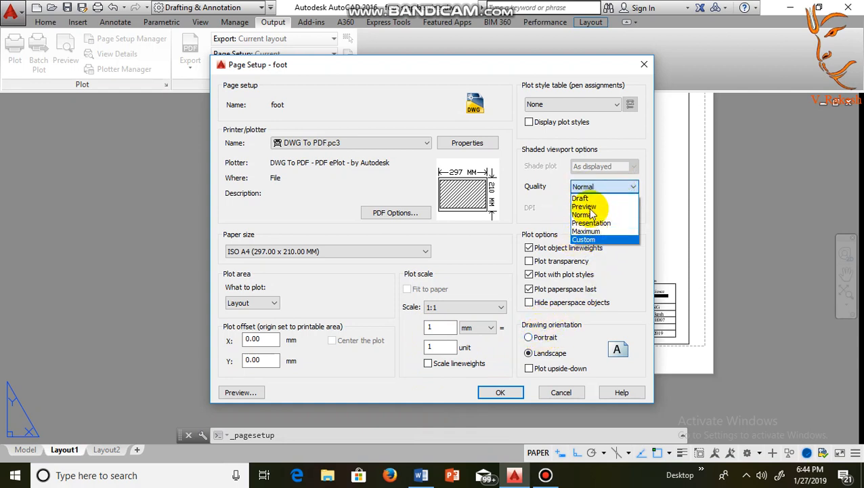
left_click(632, 189)
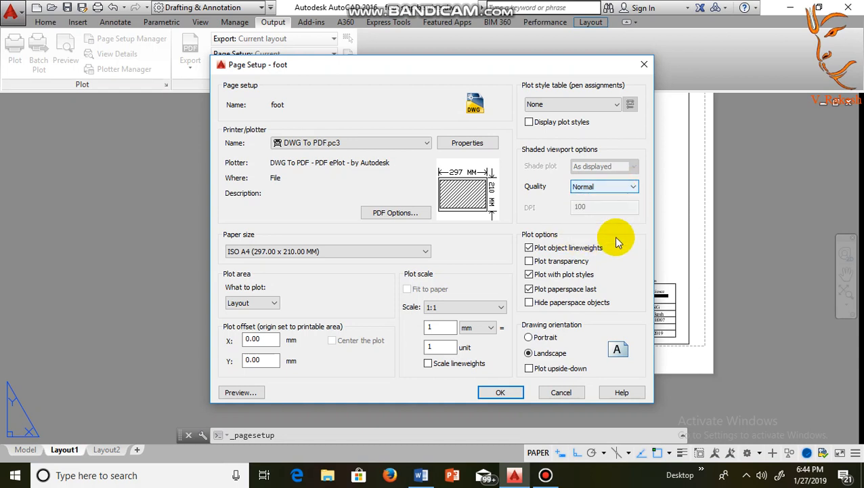
left_click(530, 337)
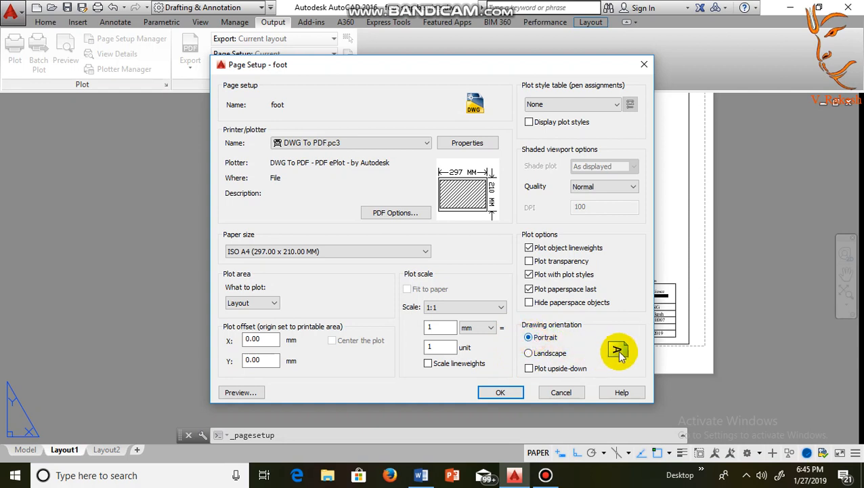
left_click(528, 353)
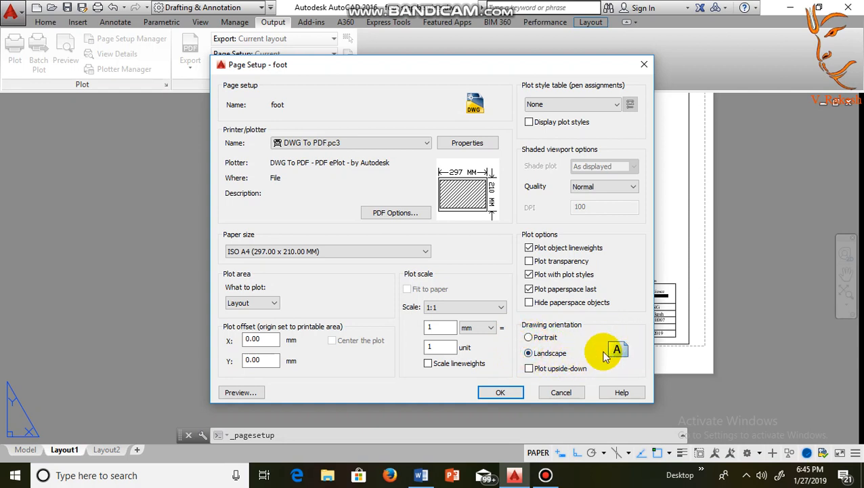
left_click(529, 367)
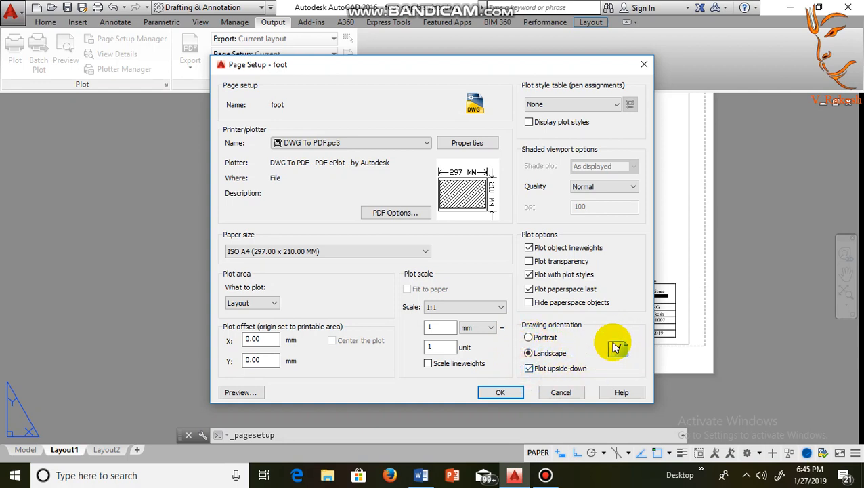
- Save the page setup edits, update all layouts that reference it, and close the Page Setup Manager
left_click(515, 394)
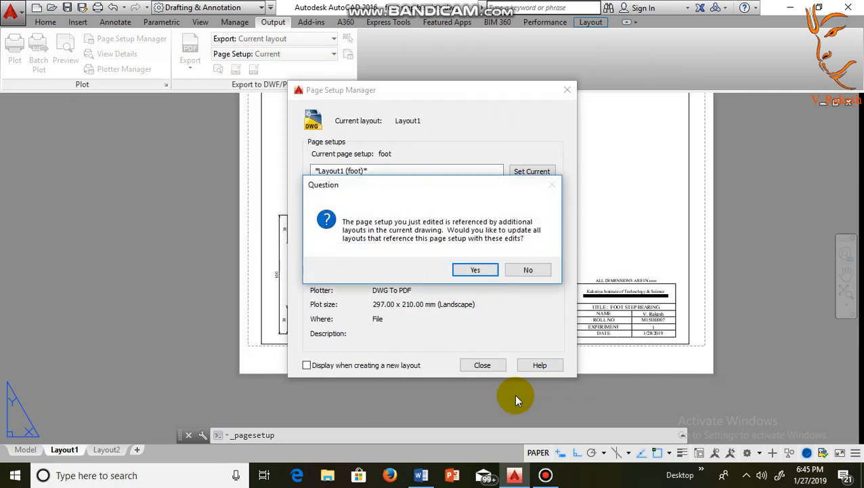
left_click(486, 269)
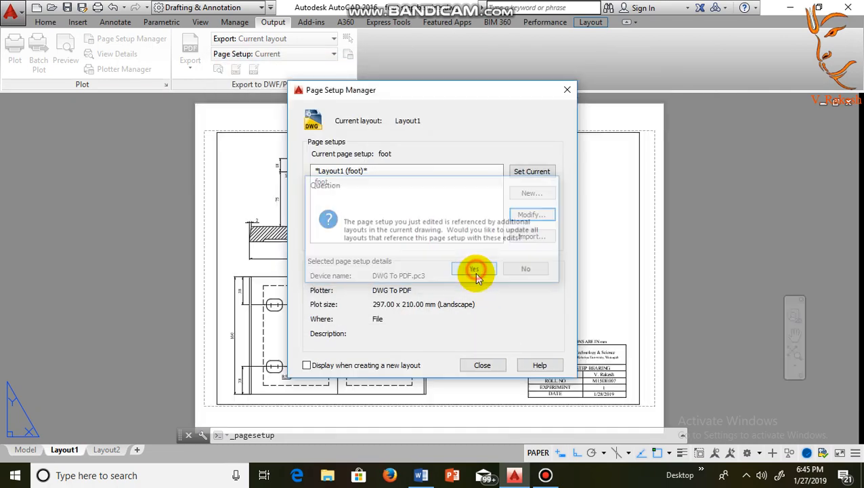
left_click(483, 365)
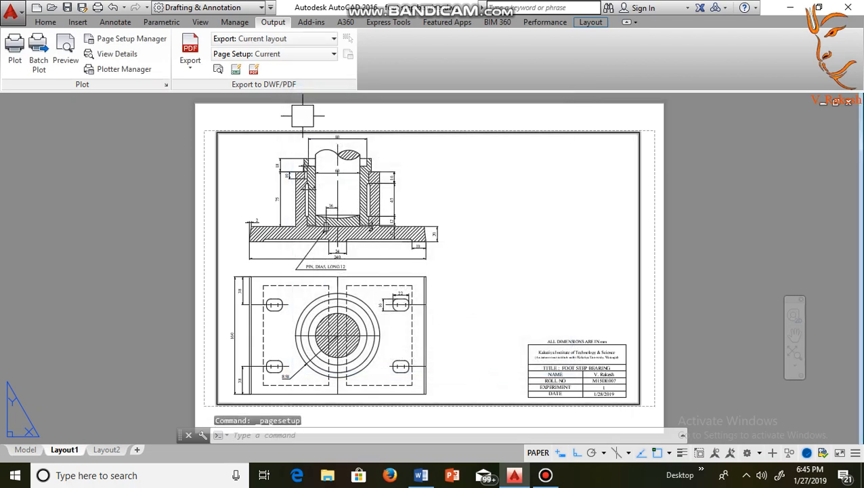
- Check the quality, data and font settings in the Export to PDF options and accept them
left_click(254, 72)
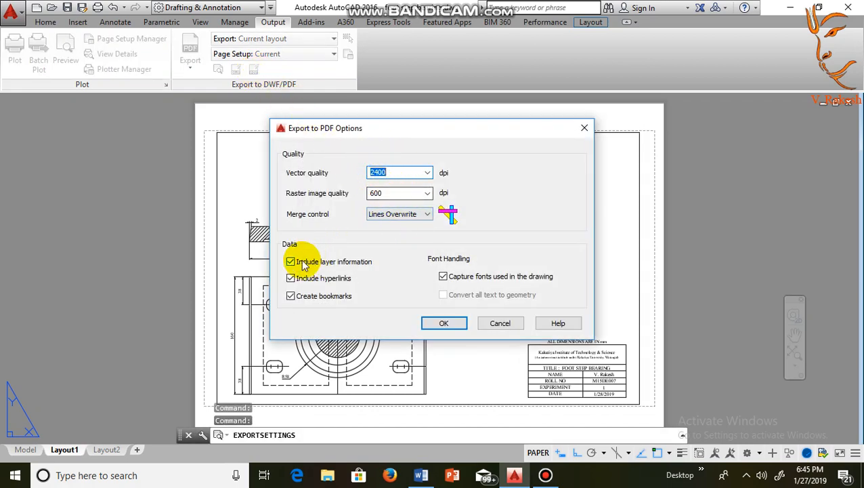
left_click(445, 324)
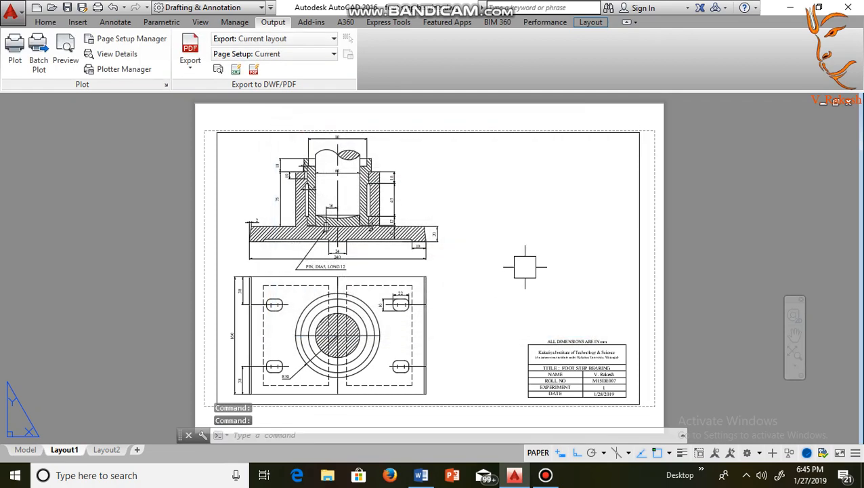
- Activate the Layout1 viewport's model space and try different zoom levels for the bearing views inside it
left_click(511, 250)
double_click(511, 249)
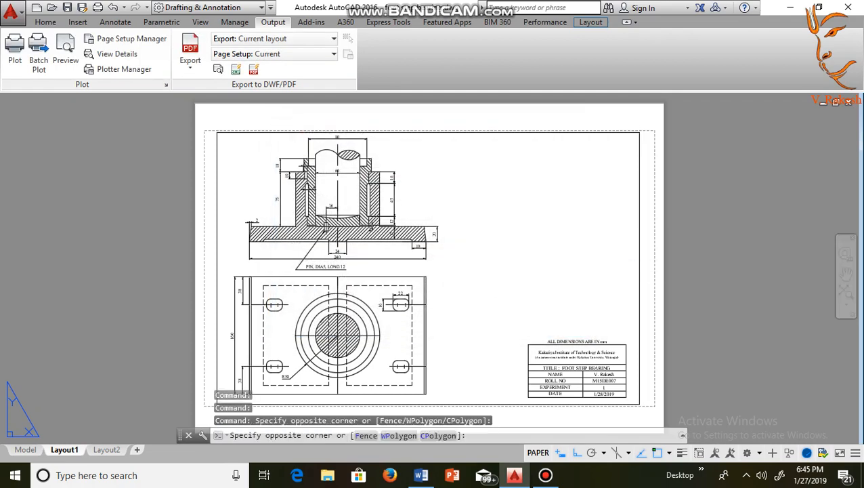
scroll(512, 253, "down", 6)
scroll(512, 258, "up", 8)
scroll(513, 258, "down", 5)
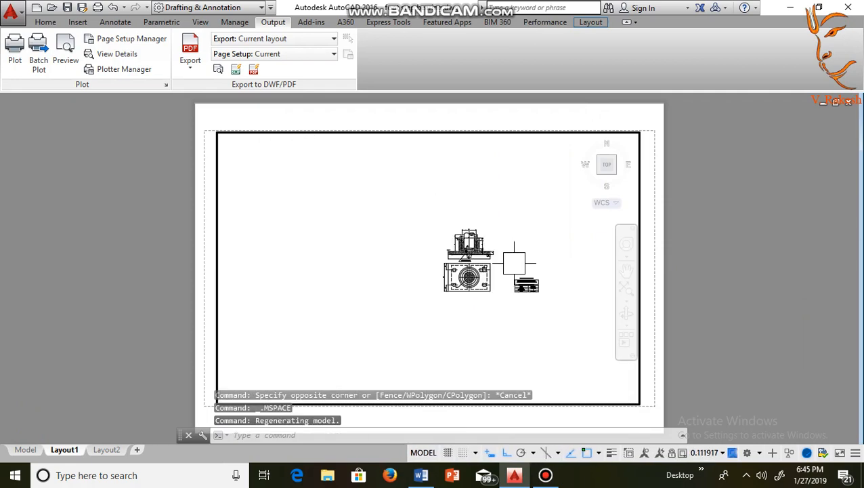
scroll(512, 258, "up", 5)
scroll(513, 260, "down", 5)
scroll(515, 263, "up", 3)
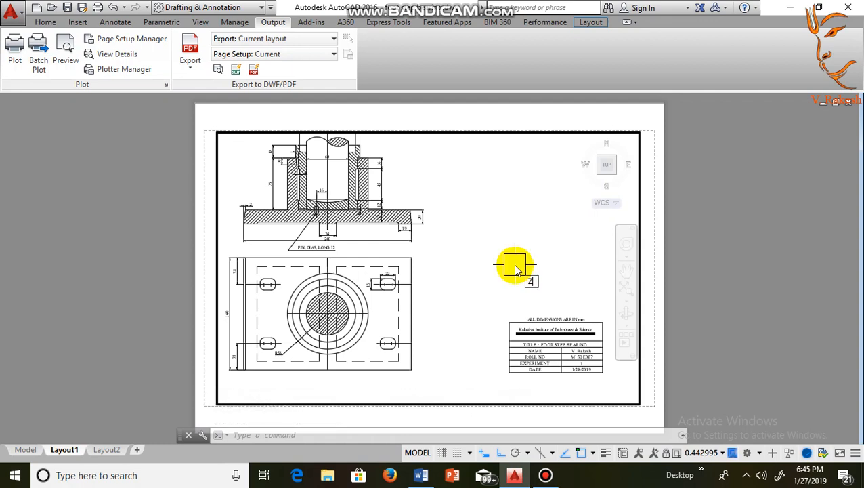
key("Return")
key("Return")
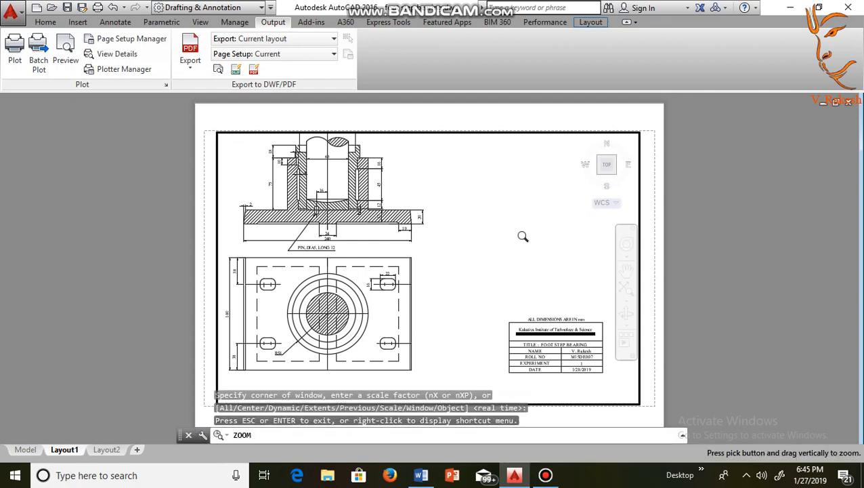
key("Escape")
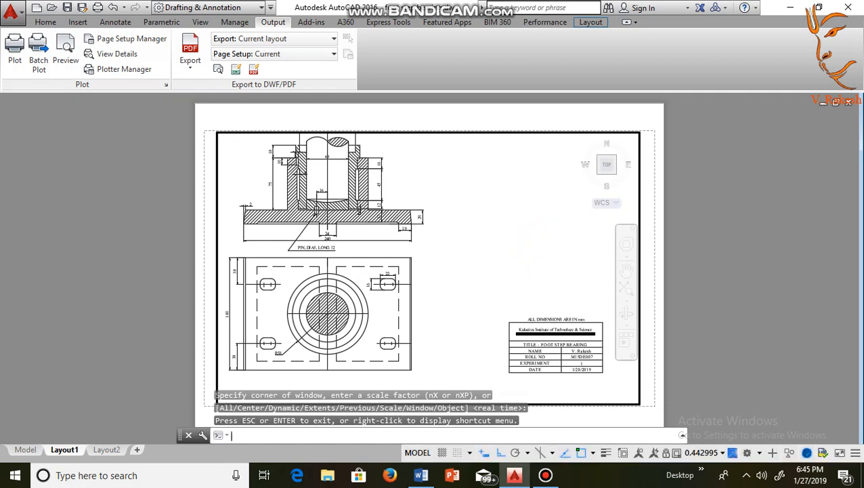
scroll(508, 262, "down", 2)
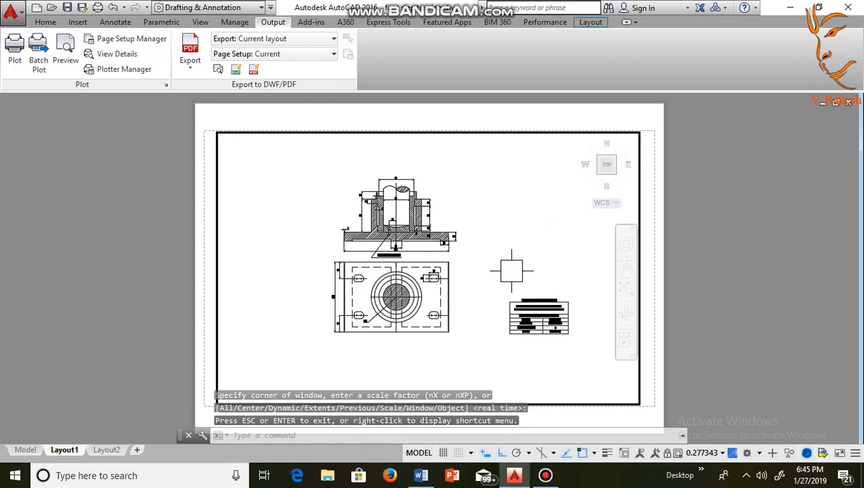
- Fit the complete foot step bearing drawing and title block inside the active viewport with Zoom All
key("Return")
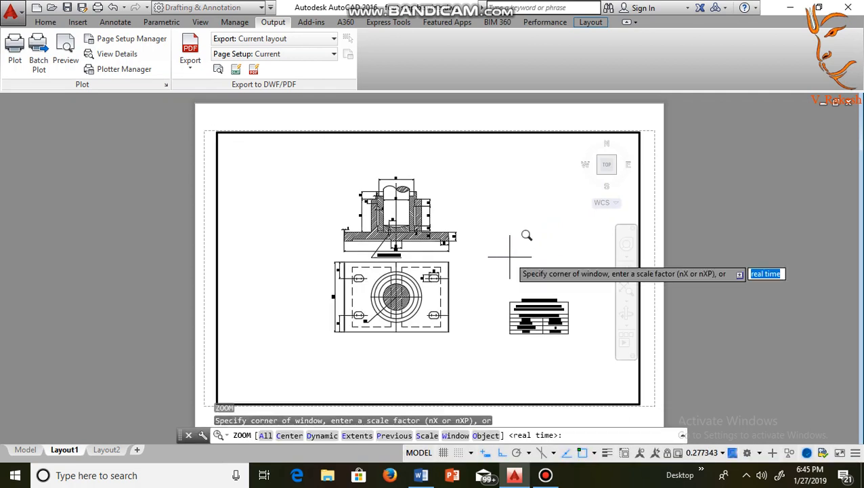
type("a")
key("Return")
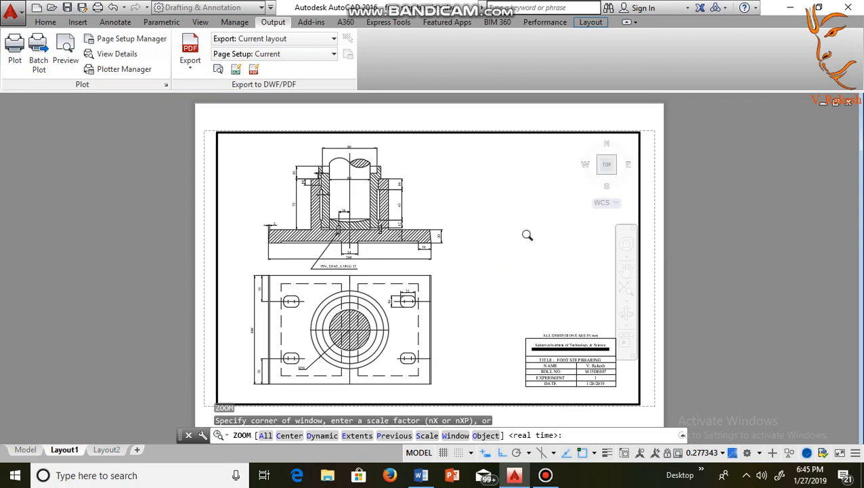
- Start a PDF export of the current layout and check the available save locations, keeping Desktop as the destination
left_click(192, 73)
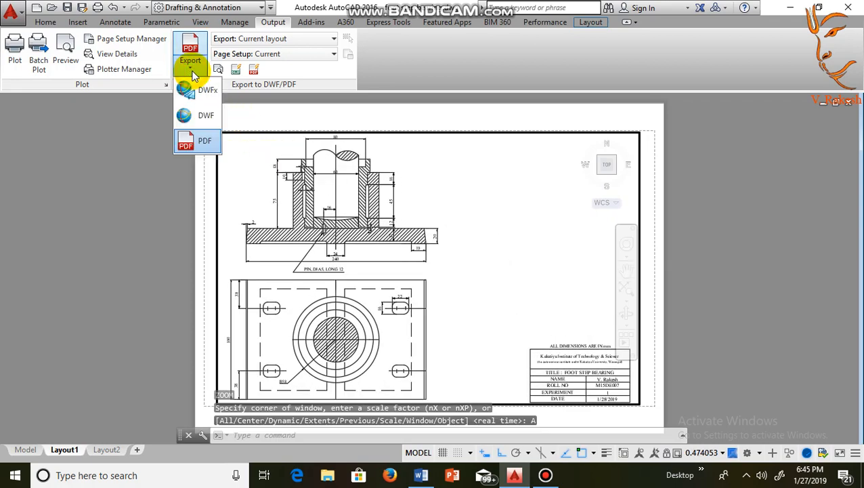
left_click(201, 142)
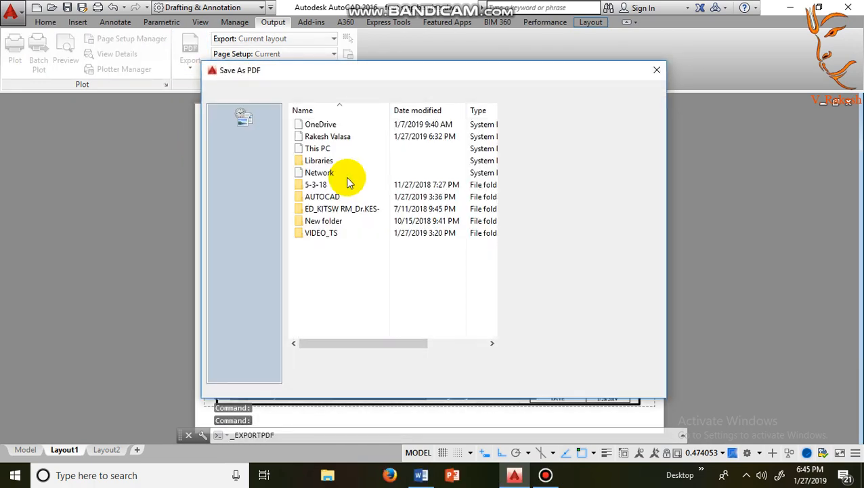
left_click(458, 93)
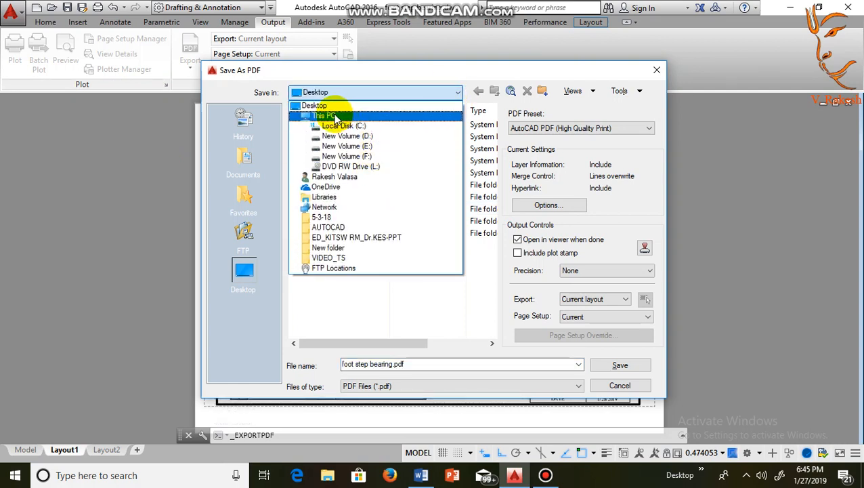
left_click(456, 93)
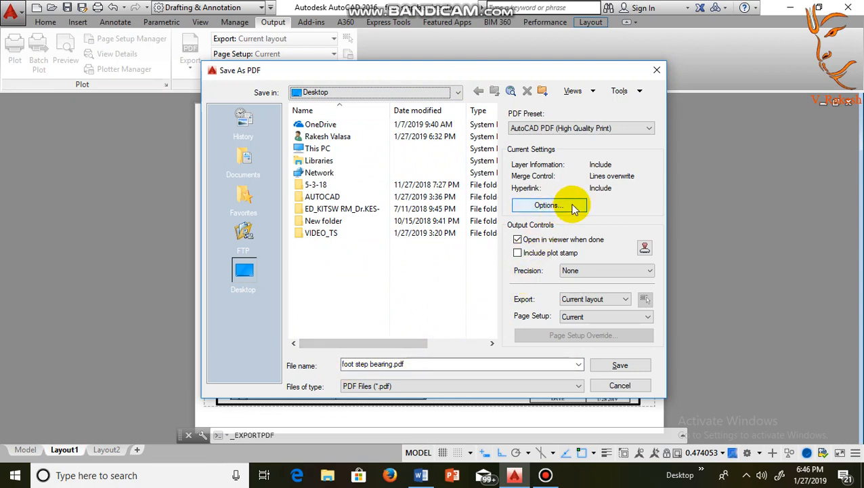
- Review the PDF presets, the quality and data options, and the precision choices for the export
left_click(648, 128)
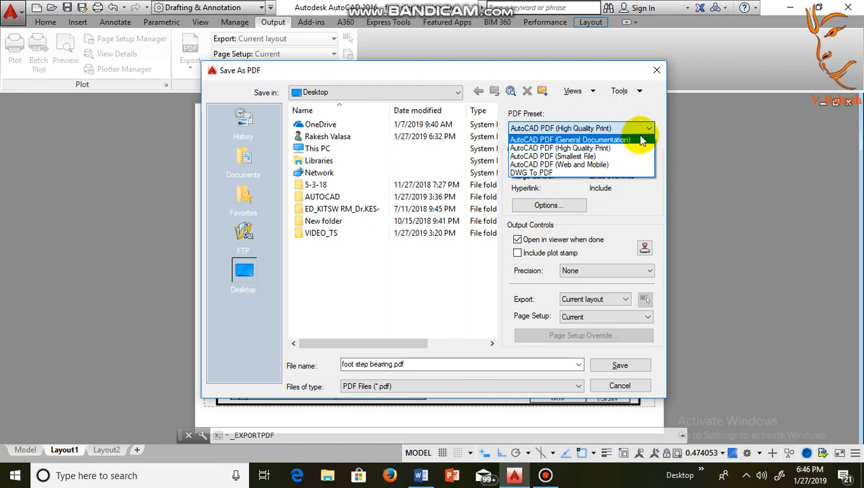
left_click(649, 129)
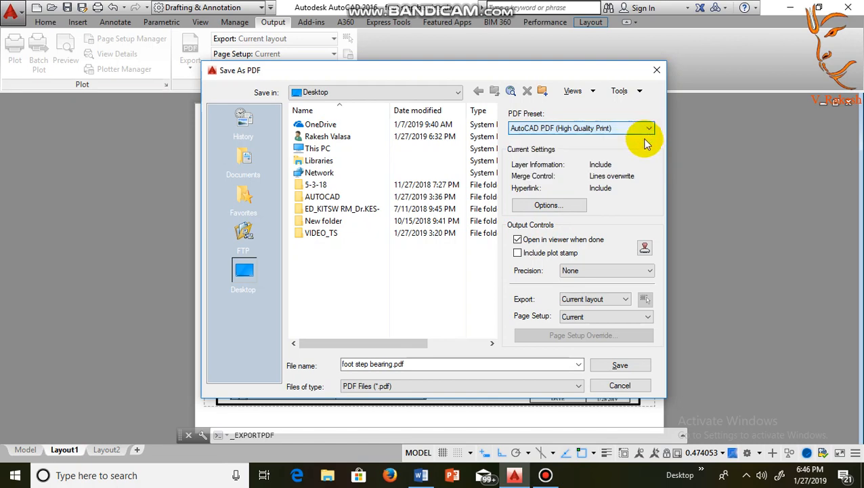
left_click(578, 205)
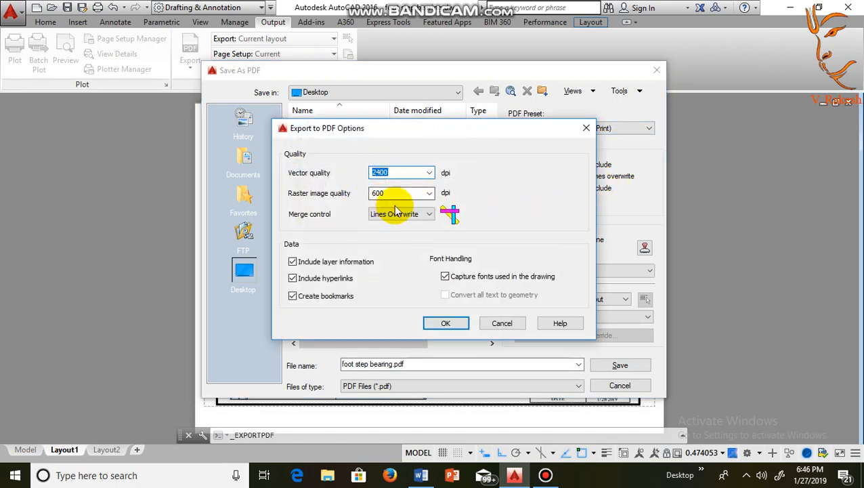
left_click(492, 329)
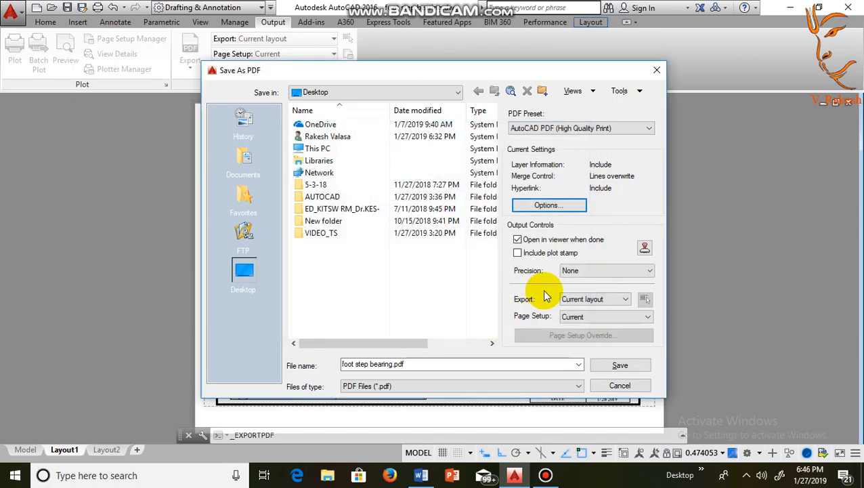
left_click(627, 271)
left_click(627, 271)
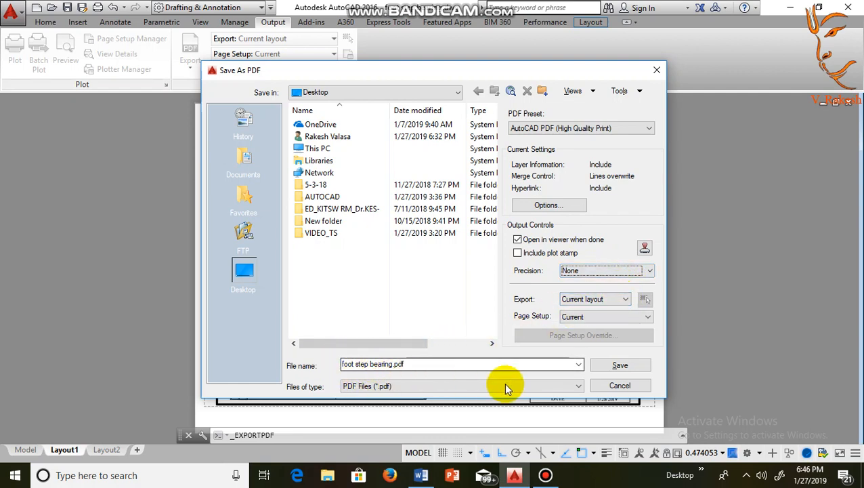
- Check the output file type and save the layout on the Desktop as foot step bearing.pdf
left_click(562, 385)
left_click(562, 385)
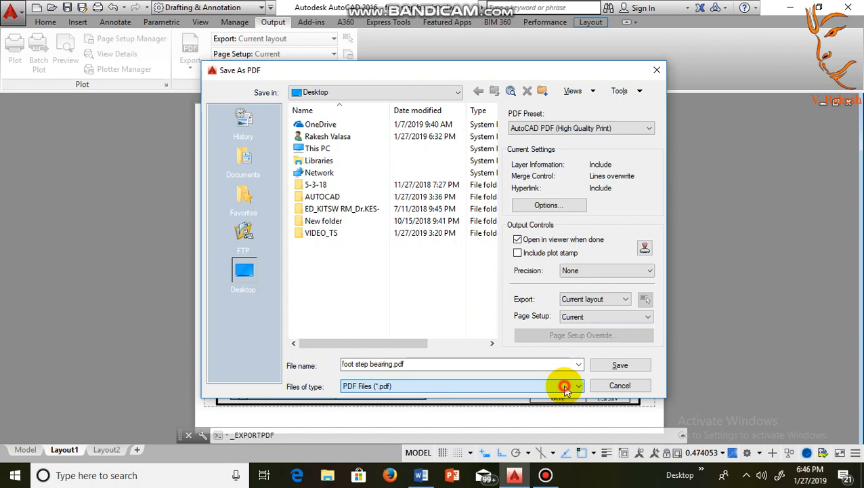
left_click(617, 365)
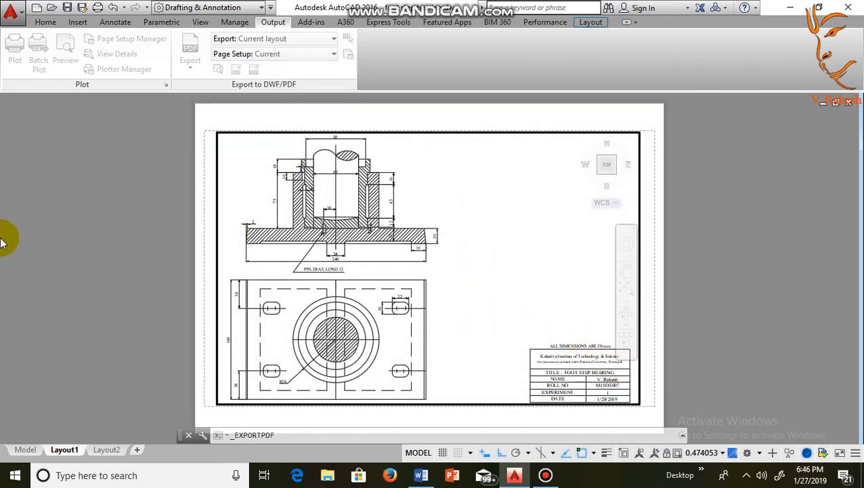